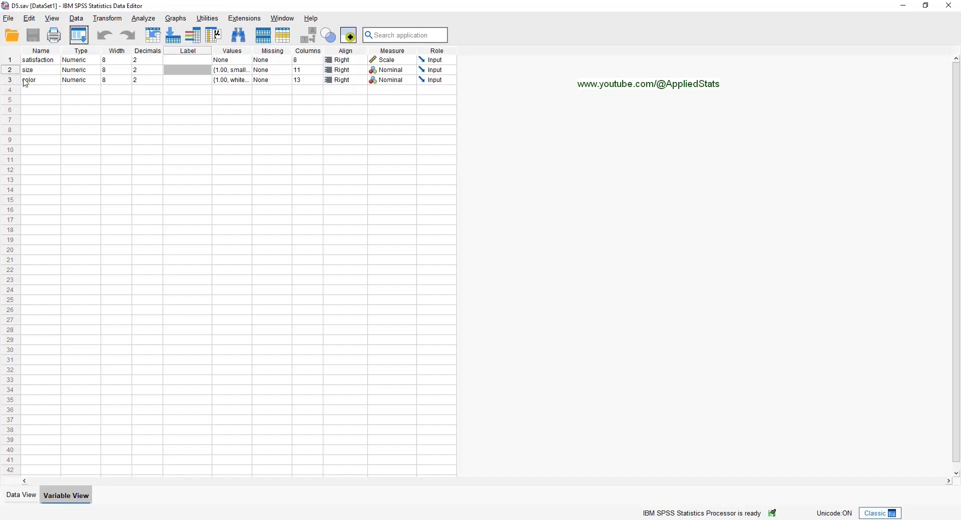
Review the value labels defined for the size variable, leaving them unchanged
{"action": "left_click", "coordinate": [245, 71]}
{"action": "left_click", "coordinate": [249, 71]}
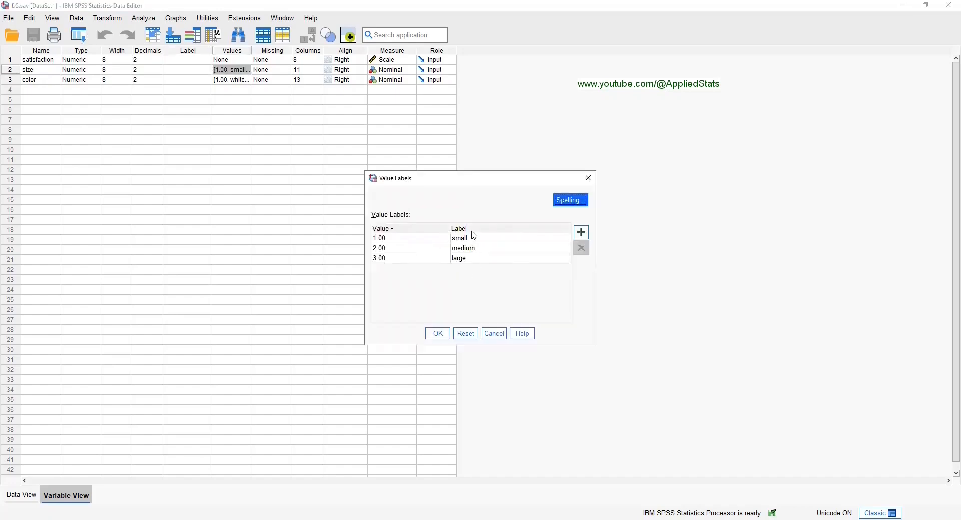
{"action": "left_click", "coordinate": [588, 178]}
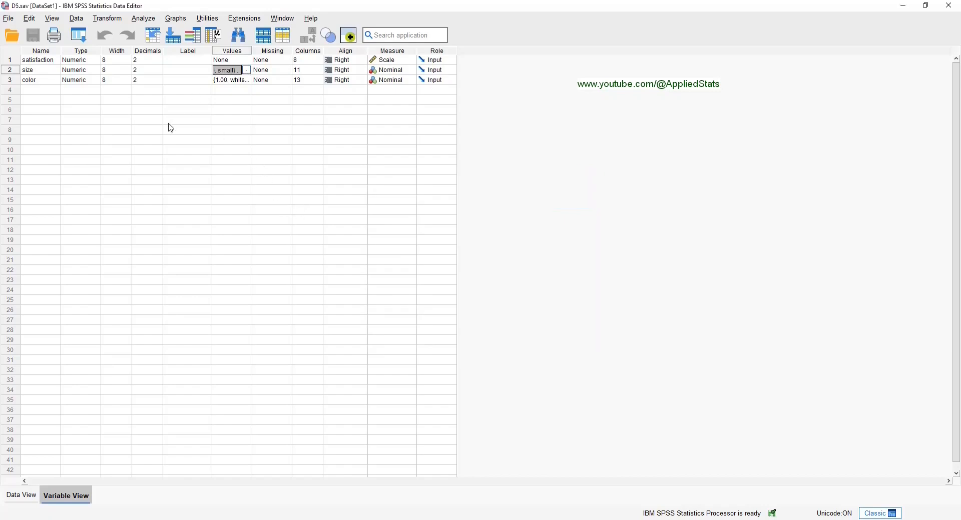
Set up a General Linear Model Univariate analysis with satisfaction as the dependent variable and size as the fixed factor
{"action": "left_click", "coordinate": [143, 18]}
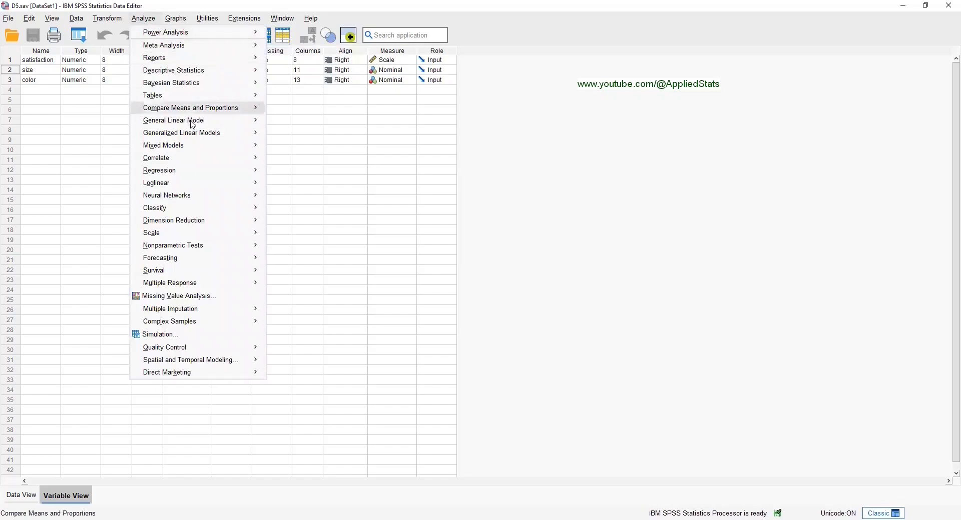
{"action": "mouse_move", "coordinate": [218, 122]}
{"action": "left_click", "coordinate": [336, 126]}
{"action": "left_click_drag", "start_coordinate": [326, 140], "coordinate": [420, 139]}
{"action": "left_click_drag", "start_coordinate": [319, 140], "coordinate": [437, 173]}
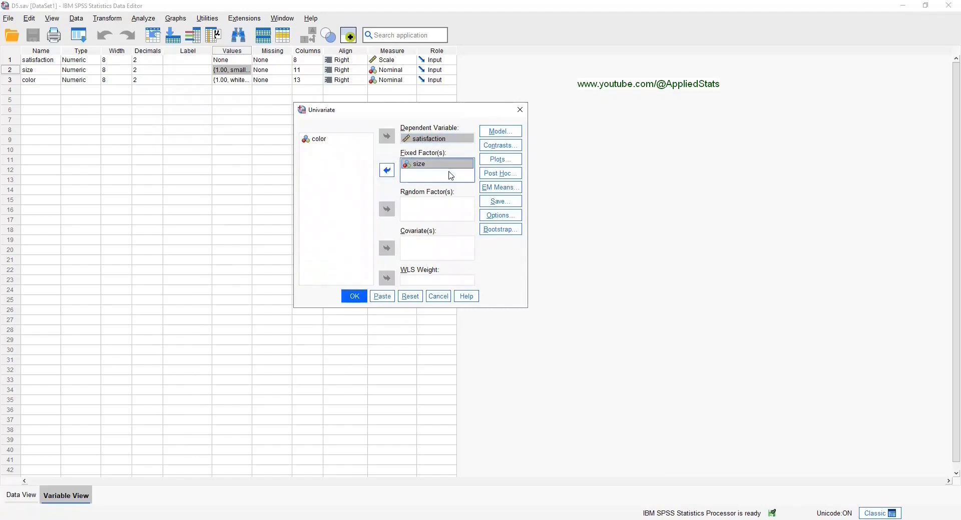
Include homogeneity tests in the univariate analysis and run it
{"action": "left_click", "coordinate": [501, 217]}
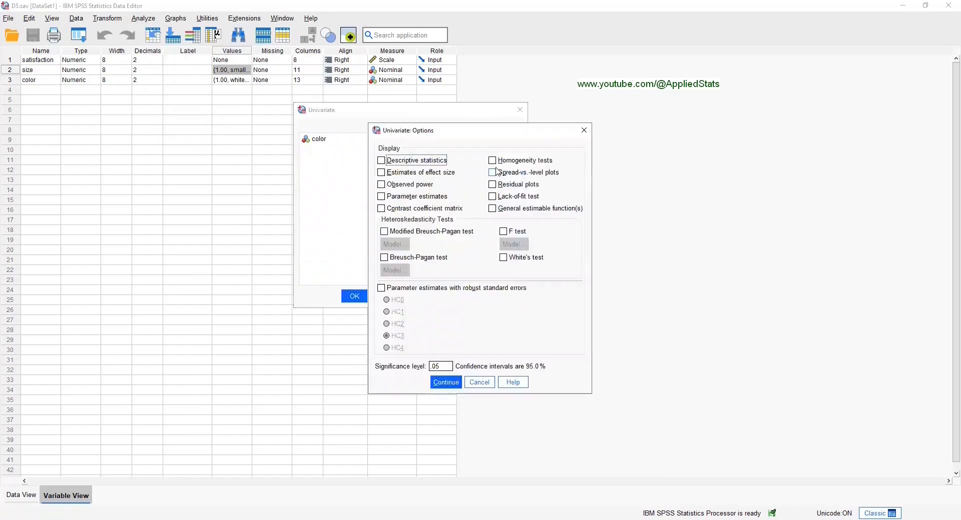
{"action": "left_click", "coordinate": [520, 162]}
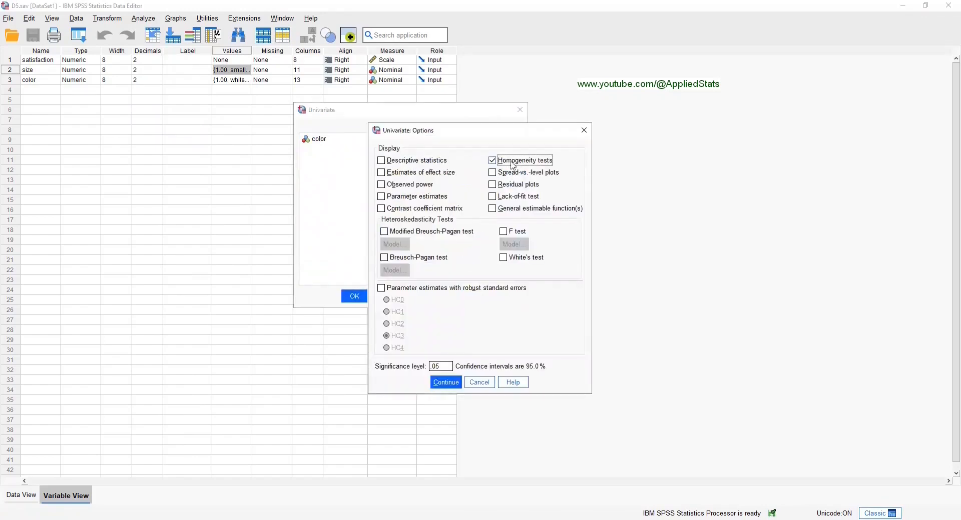
{"action": "left_click", "coordinate": [443, 384]}
{"action": "left_click", "coordinate": [354, 296]}
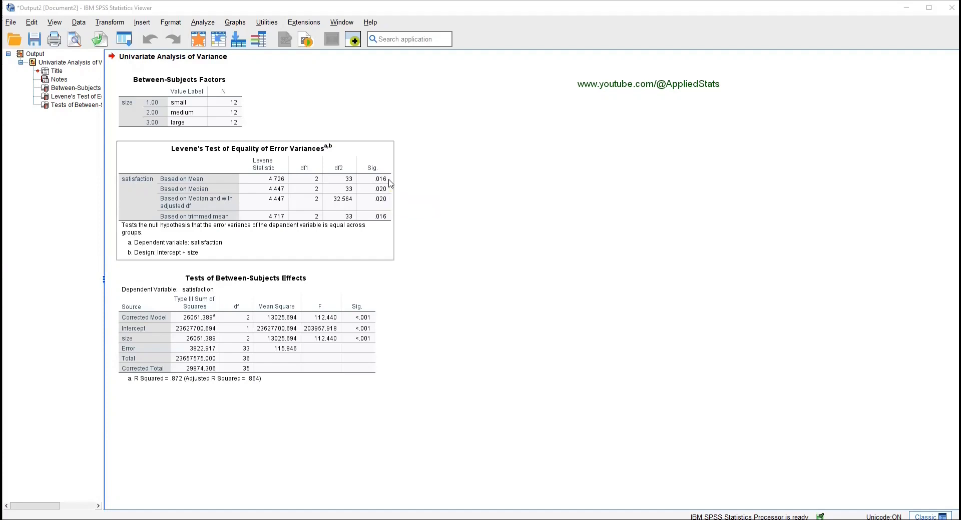
{"action": "left_click", "coordinate": [279, 356]}
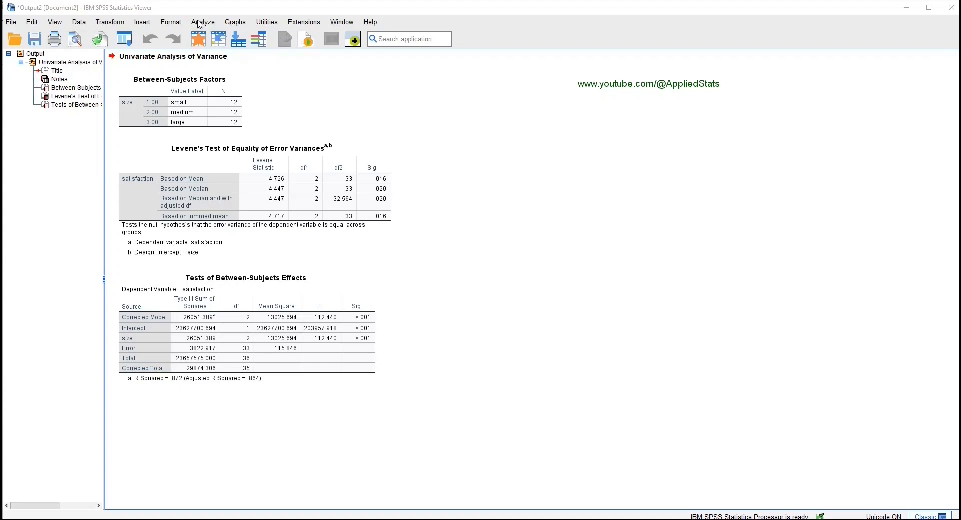
Set up a legacy nonparametric K Independent Samples test with satisfaction as the test variable and size as the grouping variable
{"action": "left_click", "coordinate": [200, 23]}
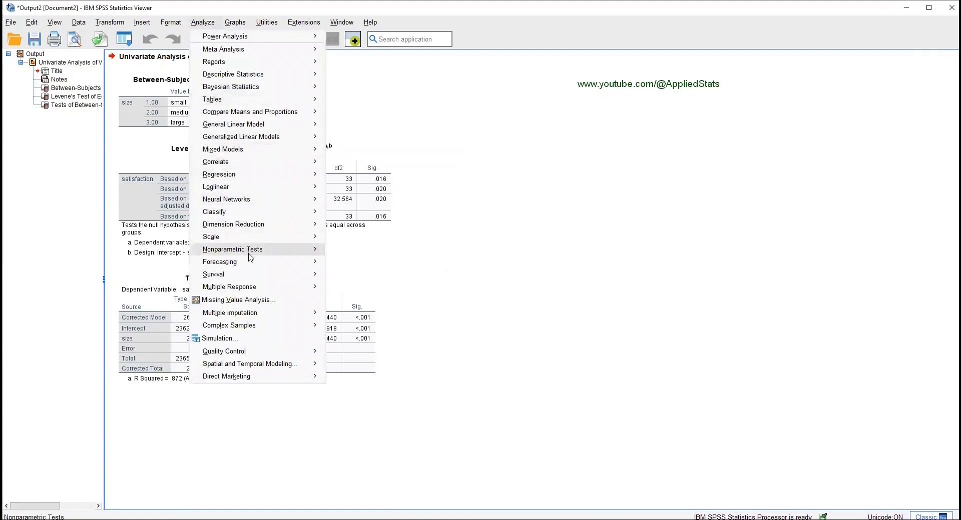
{"action": "mouse_move", "coordinate": [265, 249]}
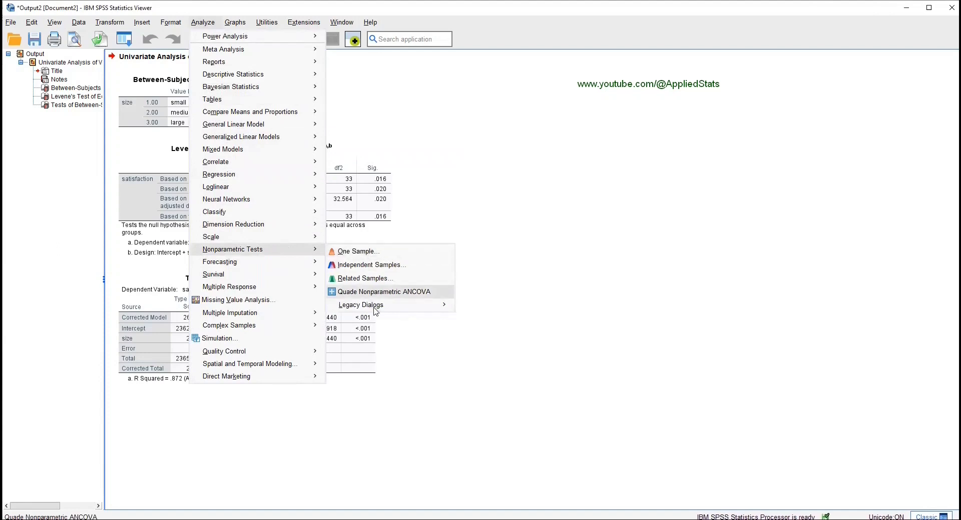
{"action": "mouse_move", "coordinate": [375, 307]}
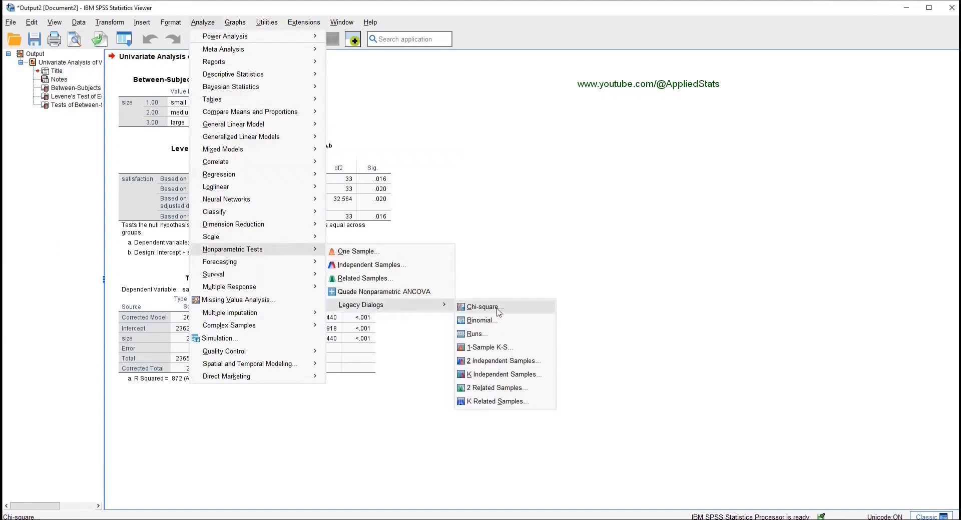
{"action": "left_click", "coordinate": [503, 374]}
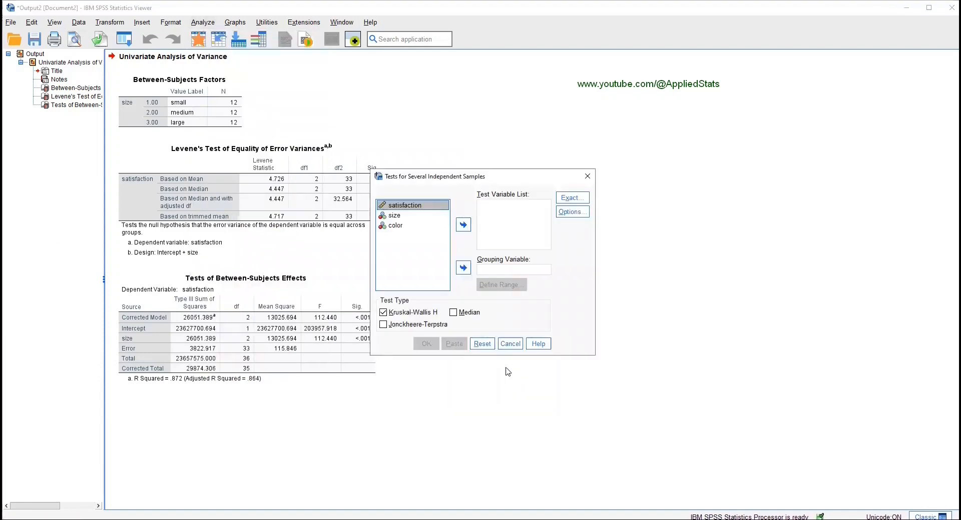
{"action": "left_click_drag", "start_coordinate": [409, 204], "coordinate": [502, 218]}
{"action": "left_click_drag", "start_coordinate": [395, 207], "coordinate": [505, 273]}
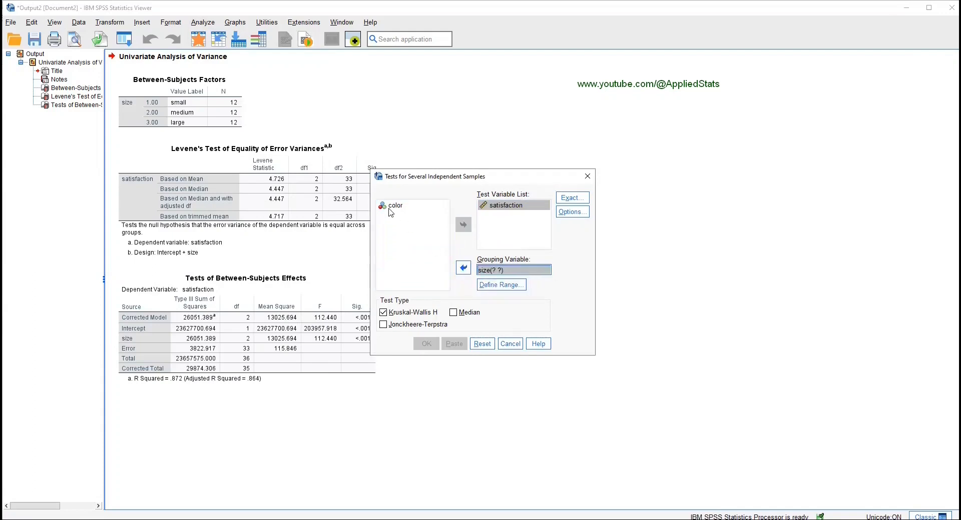
Define the range of the size grouping variable as minimum 1 and maximum 3
{"action": "left_click", "coordinate": [503, 289]}
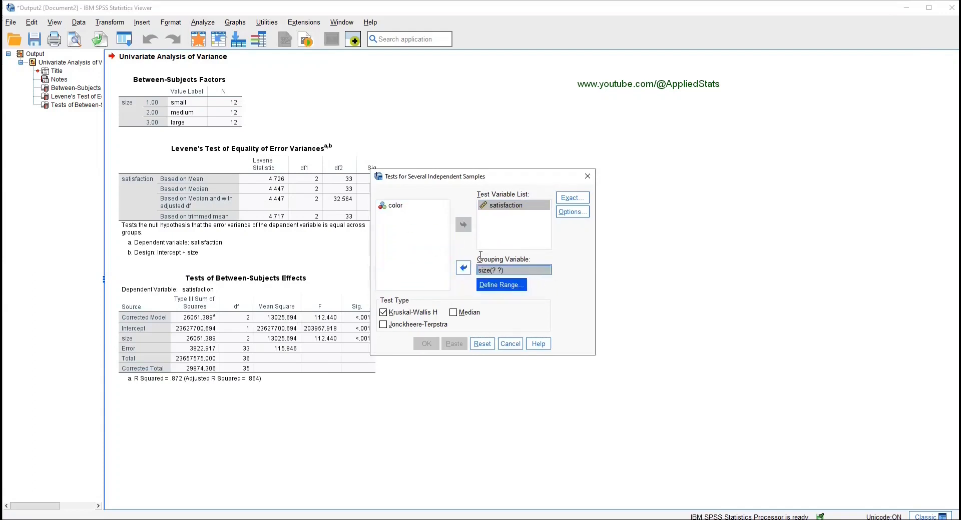
{"action": "type", "text": "1 "}
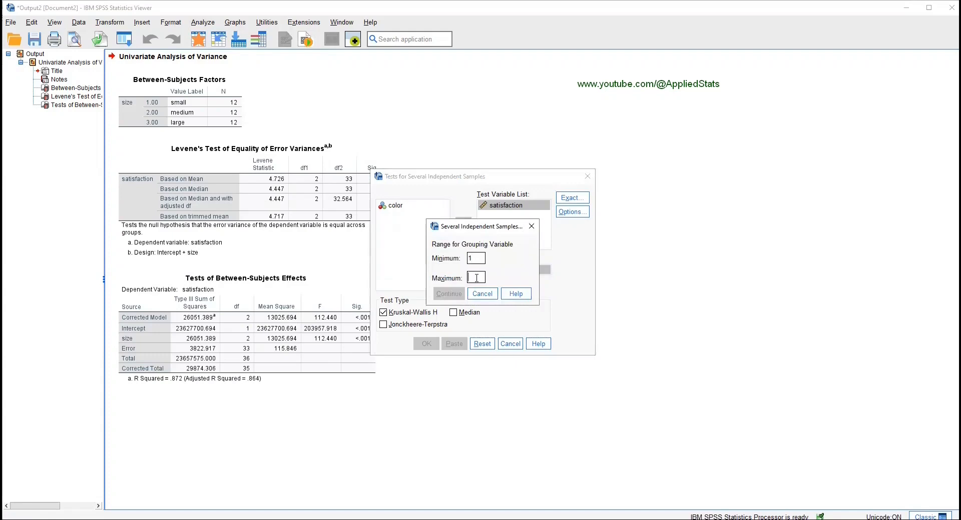
{"action": "type", "text": "3"}
{"action": "left_click", "coordinate": [450, 294]}
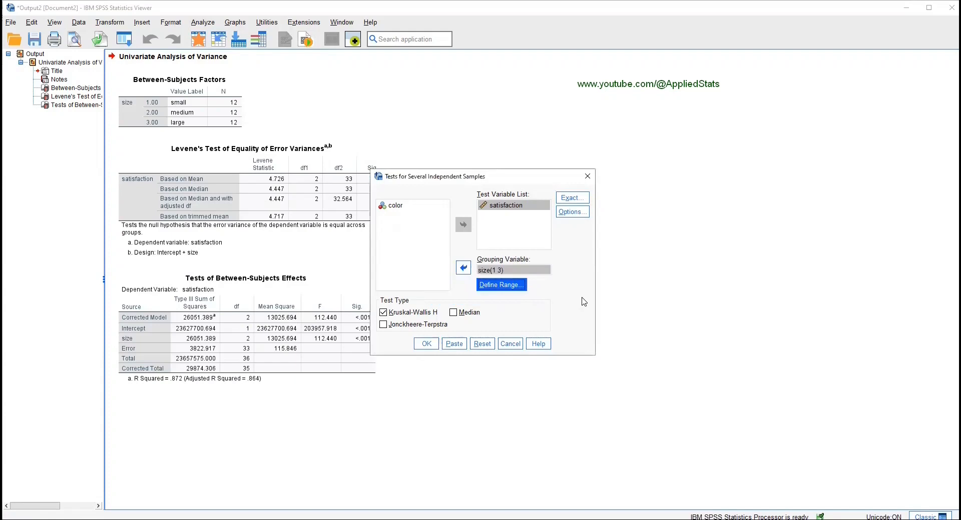
Add descriptive statistics to the output and run the Kruskal-Wallis H test
{"action": "left_click", "coordinate": [571, 214]}
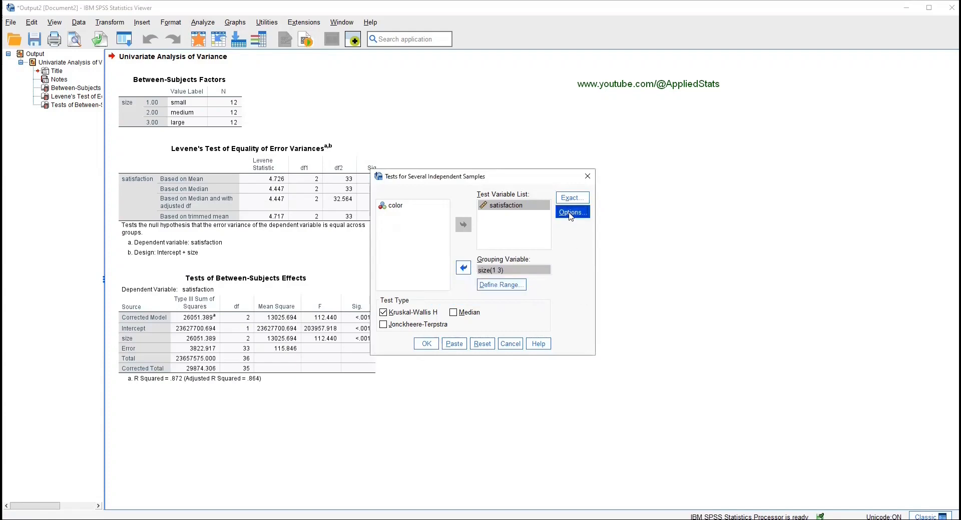
{"action": "left_click", "coordinate": [440, 245]}
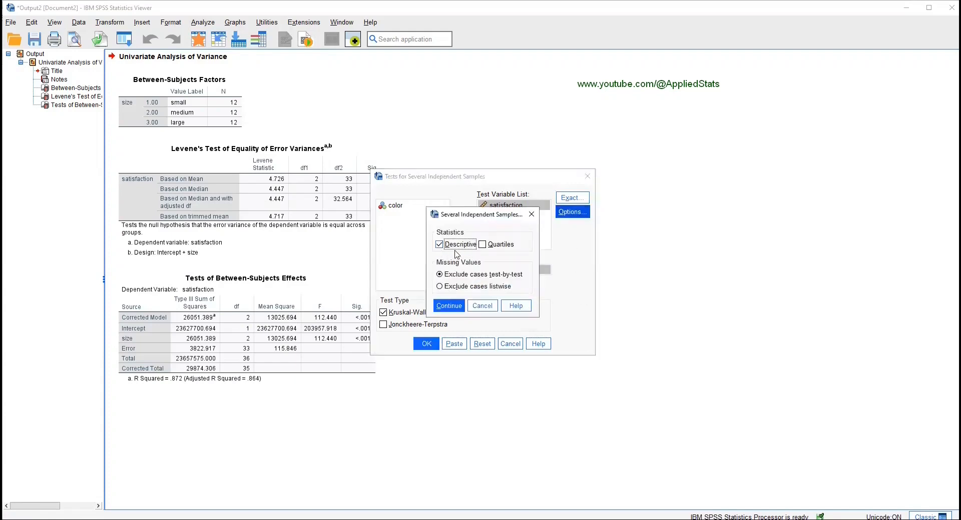
{"action": "left_click", "coordinate": [449, 306]}
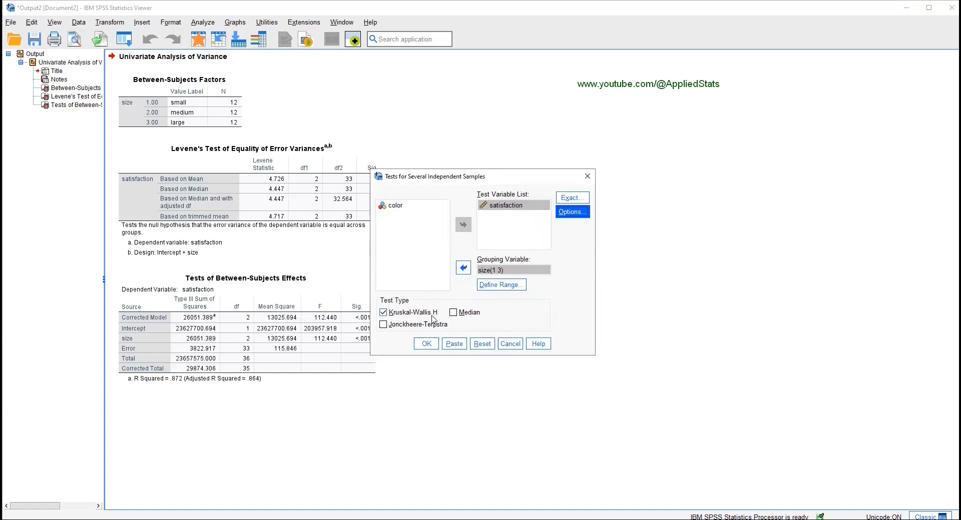
{"action": "left_click", "coordinate": [427, 344]}
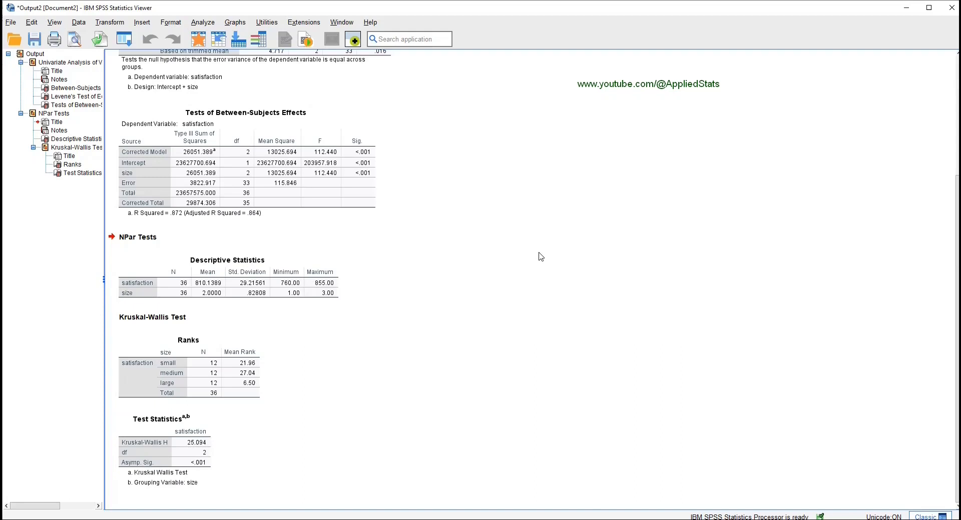
{"action": "left_click", "coordinate": [196, 374]}
Set up a One-Way ANOVA with satisfaction in the dependent list and size as the factor
{"action": "left_click", "coordinate": [210, 24]}
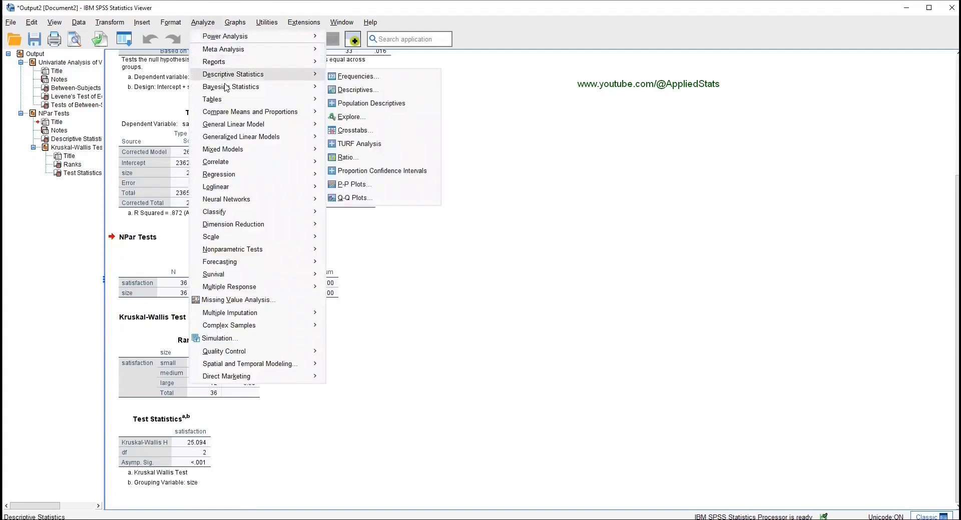
{"action": "mouse_move", "coordinate": [245, 114]}
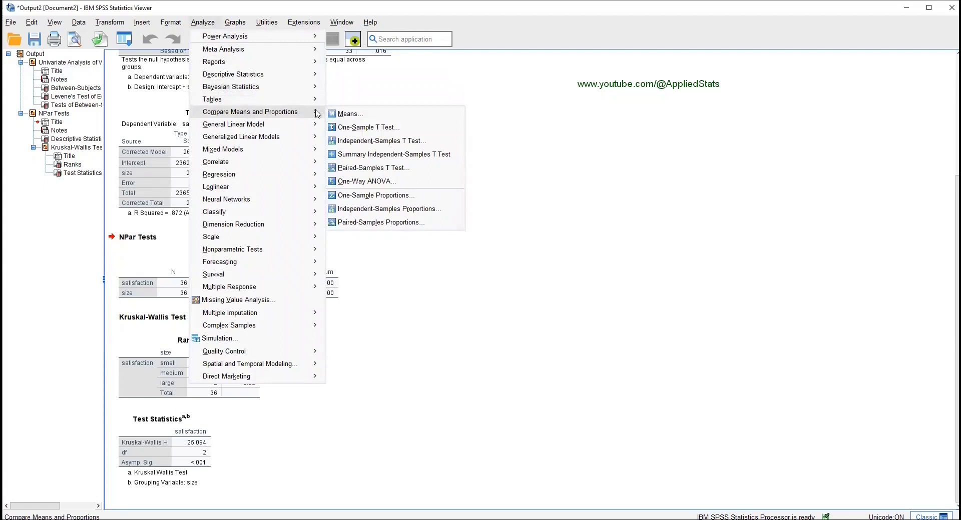
{"action": "left_click", "coordinate": [365, 182]}
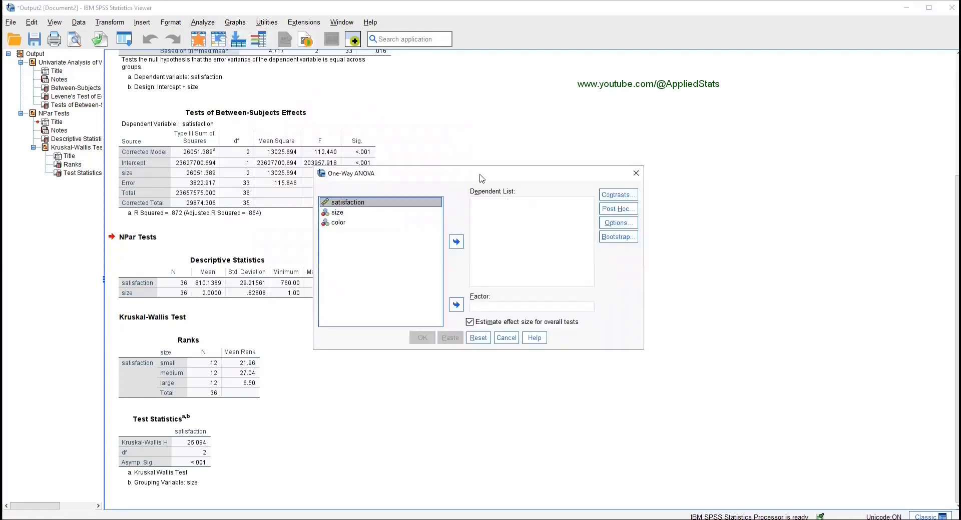
{"action": "left_click_drag", "start_coordinate": [468, 178], "coordinate": [395, 103]}
{"action": "left_click_drag", "start_coordinate": [265, 128], "coordinate": [440, 146]}
{"action": "left_click_drag", "start_coordinate": [266, 131], "coordinate": [431, 234]}
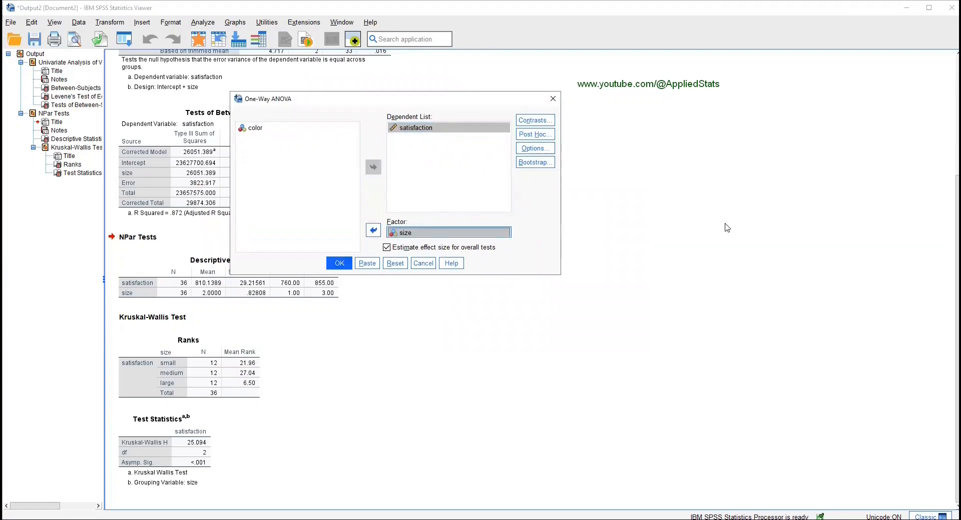
Request the Brown-Forsythe, Welch and homogeneity of variance tests plus descriptive statistics, and run the One-Way ANOVA
{"action": "left_click", "coordinate": [539, 153]}
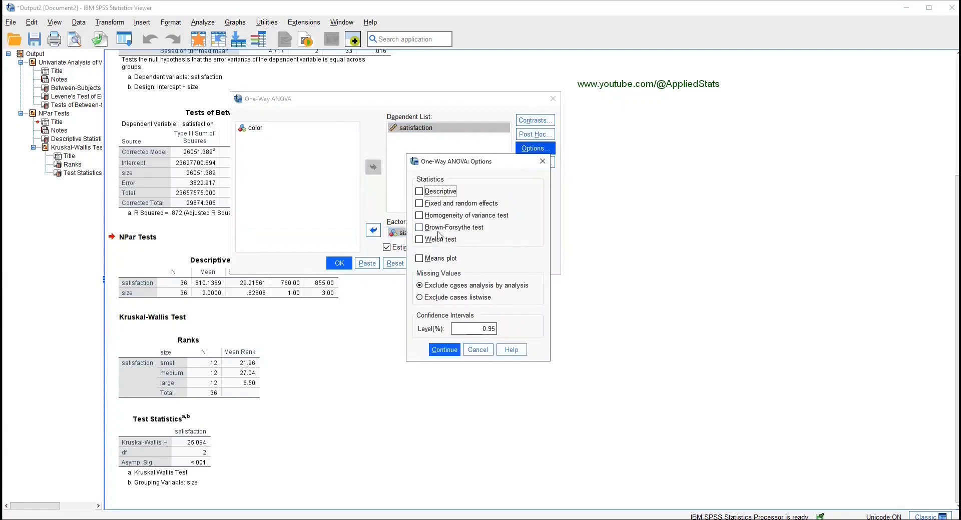
{"action": "left_click", "coordinate": [463, 232]}
{"action": "left_click", "coordinate": [443, 241]}
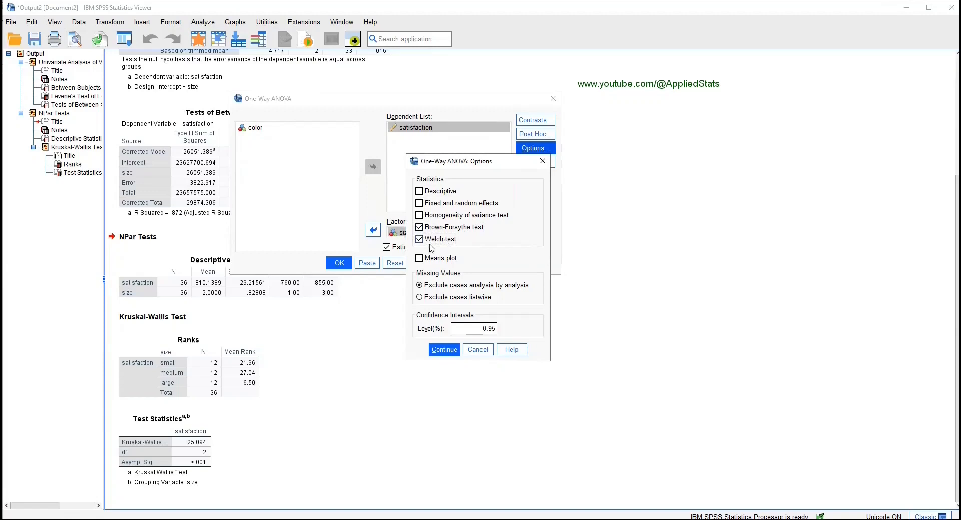
{"action": "left_click", "coordinate": [420, 216]}
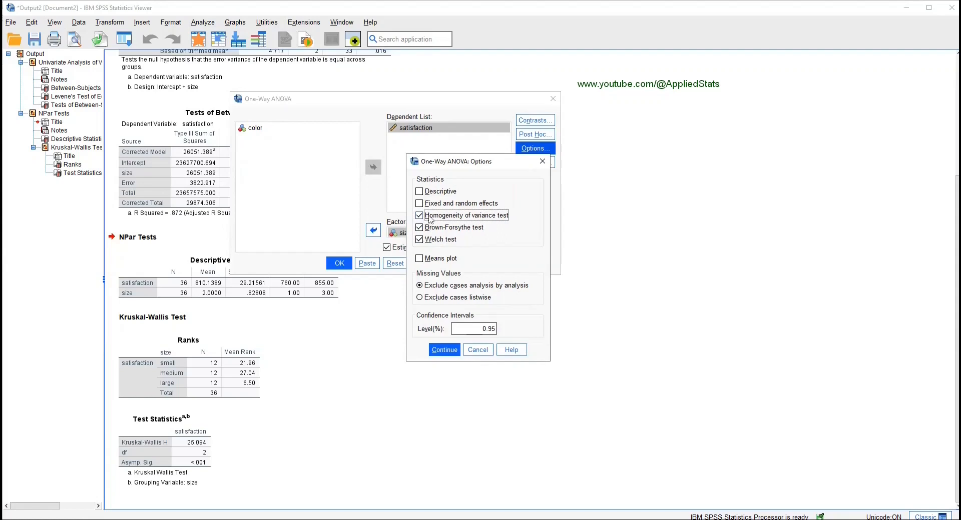
{"action": "left_click", "coordinate": [432, 192]}
{"action": "left_click", "coordinate": [445, 352]}
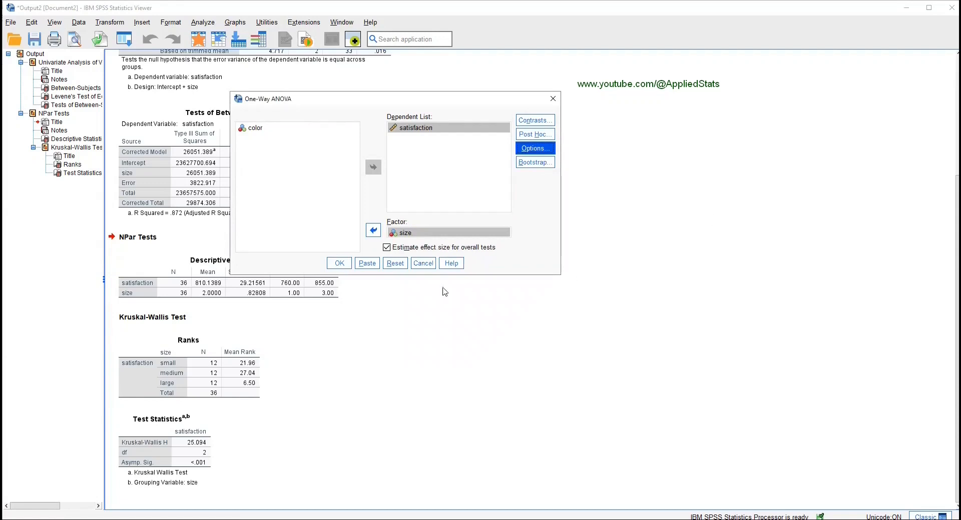
{"action": "left_click", "coordinate": [344, 265]}
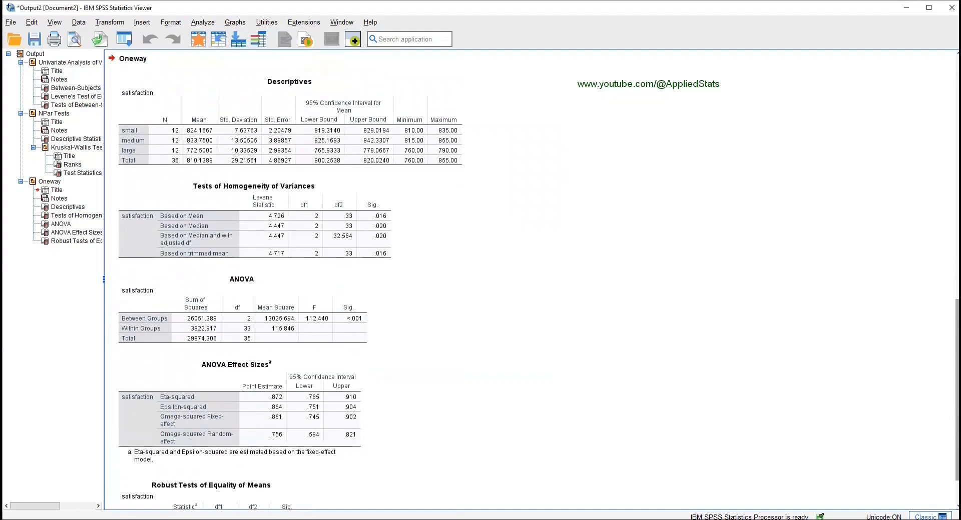
Examine the homogeneity of variances, ANOVA and robust tests of equality of means tables in the One-Way output
{"action": "left_click", "coordinate": [382, 168]}
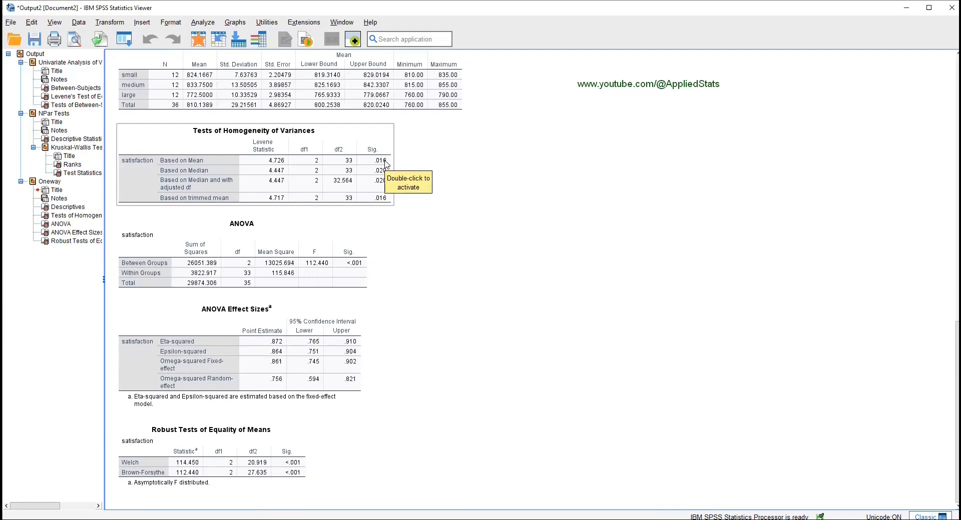
{"action": "left_click", "coordinate": [601, 290]}
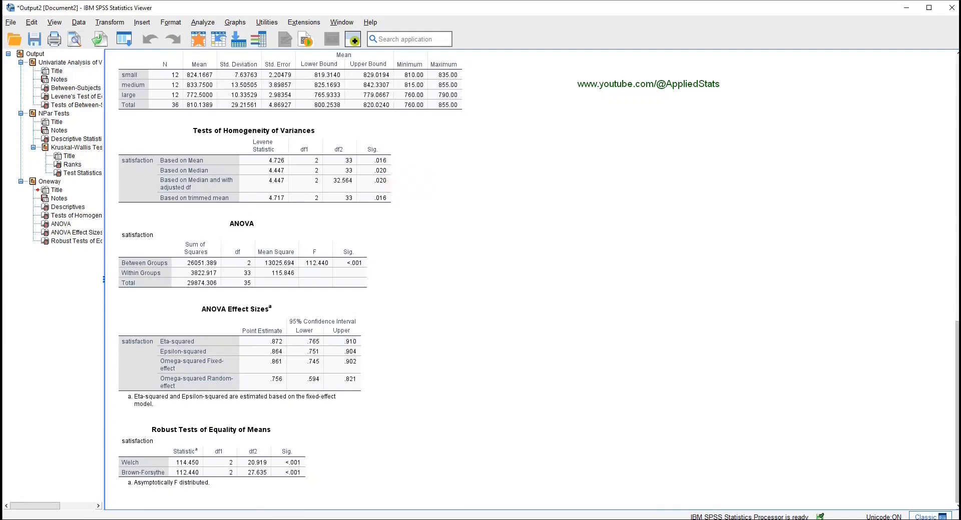
{"action": "left_click", "coordinate": [316, 361]}
{"action": "left_click", "coordinate": [342, 274]}
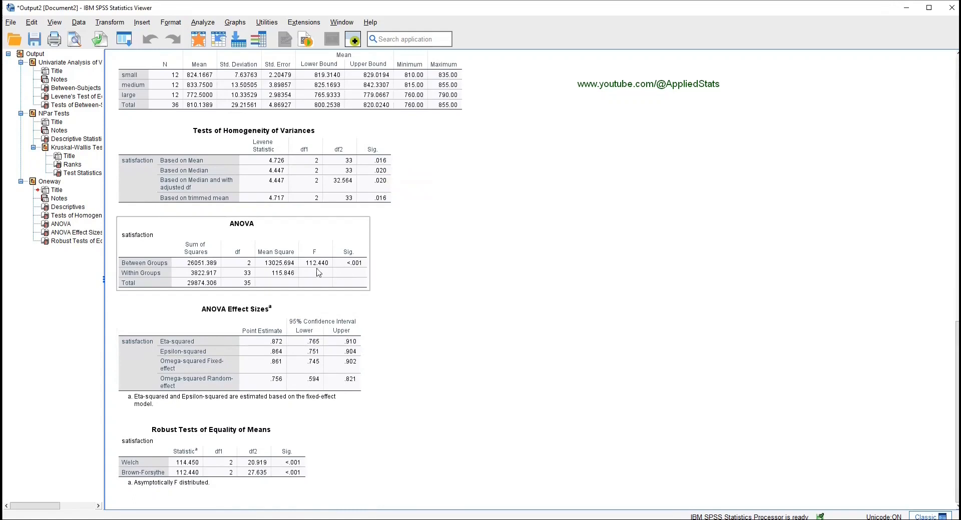
{"action": "left_click", "coordinate": [254, 464]}
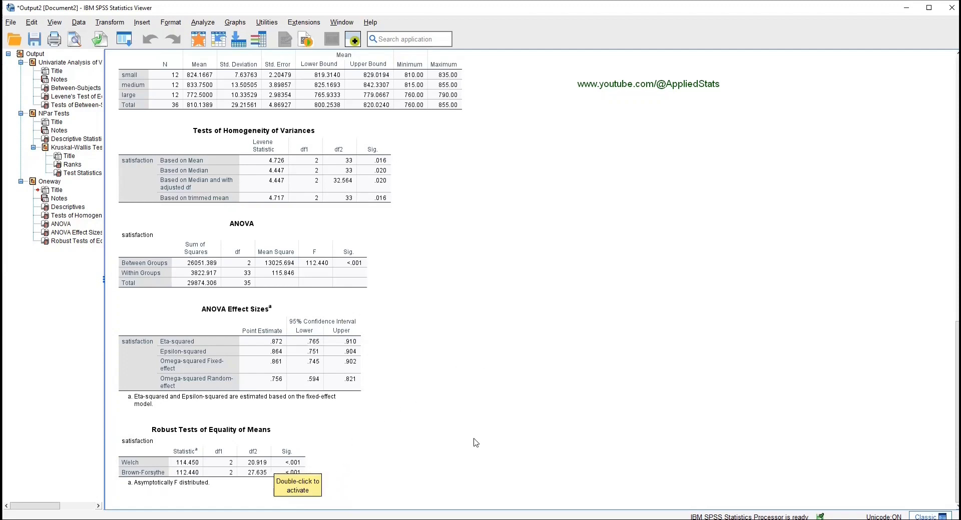
{"action": "left_click", "coordinate": [631, 345]}
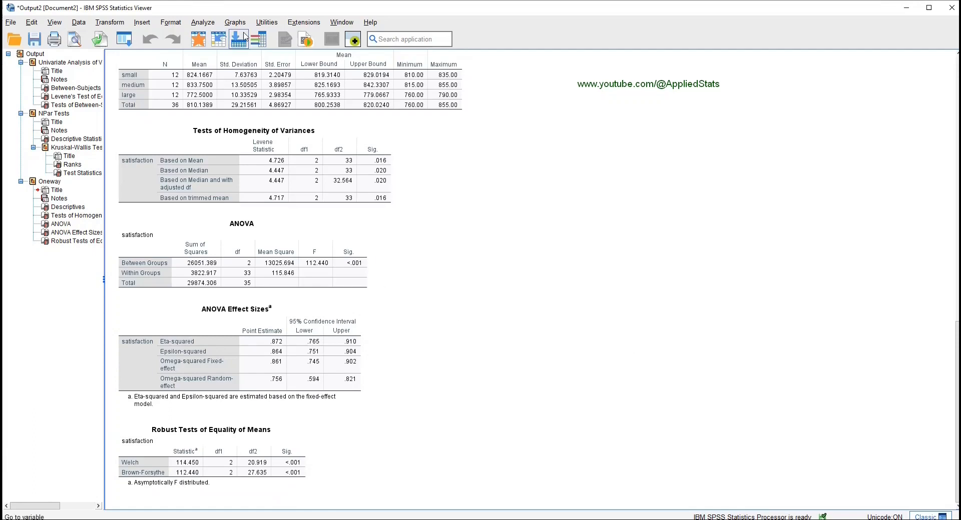
Rerun the One-Way ANOVA of satisfaction by size with the Games-Howell post hoc test for unequal variances
{"action": "left_click", "coordinate": [202, 23]}
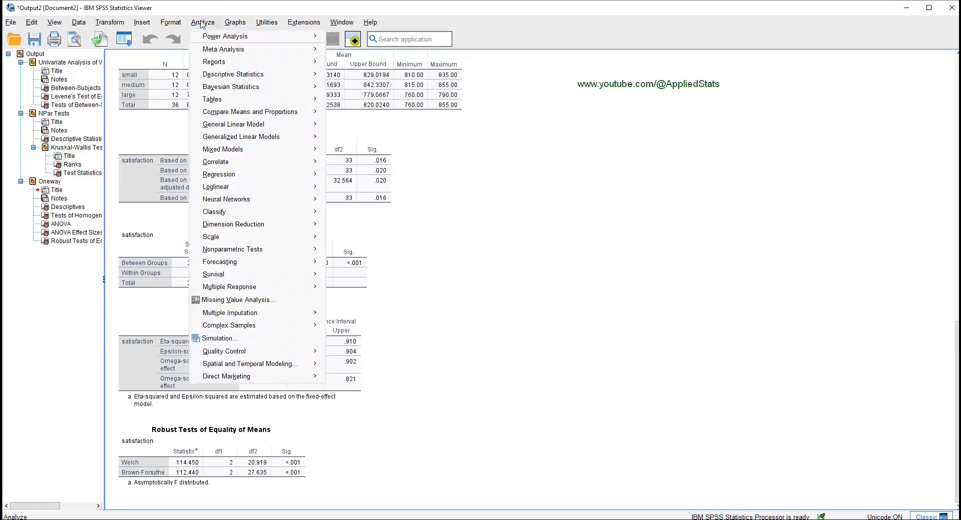
{"action": "mouse_move", "coordinate": [239, 115]}
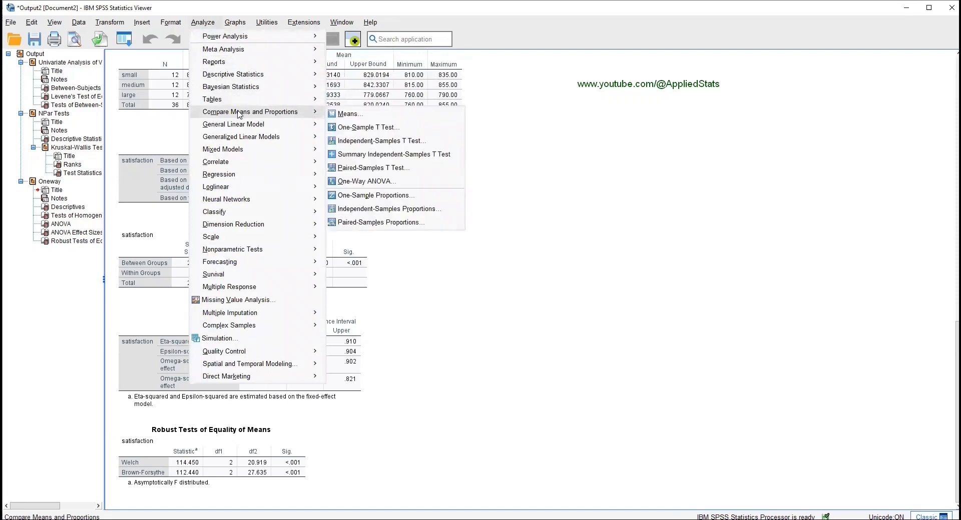
{"action": "left_click", "coordinate": [404, 188]}
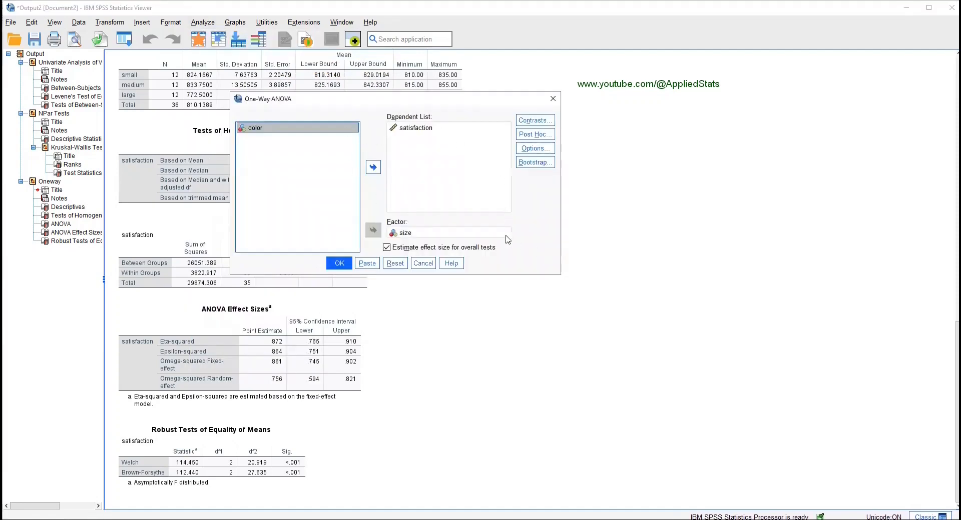
{"action": "left_click", "coordinate": [535, 135]}
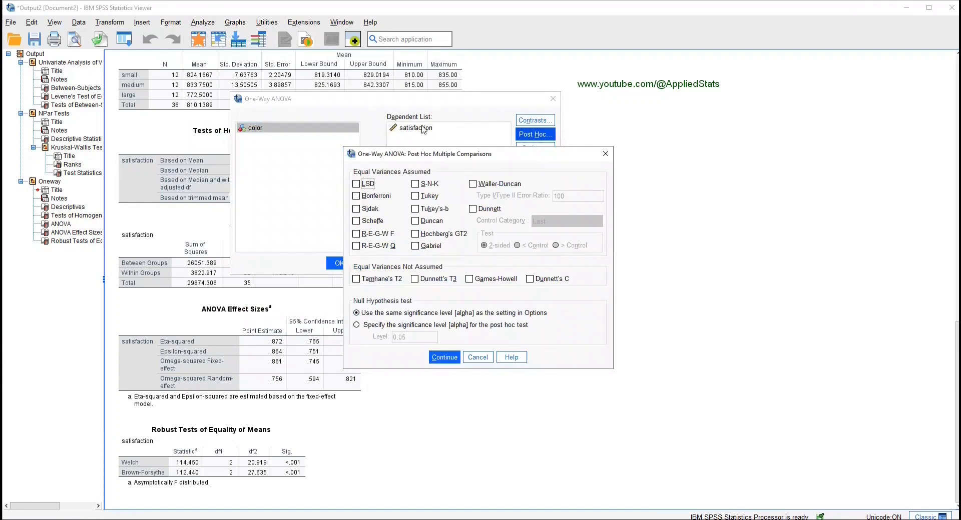
{"action": "left_click_drag", "start_coordinate": [422, 154], "coordinate": [366, 123]}
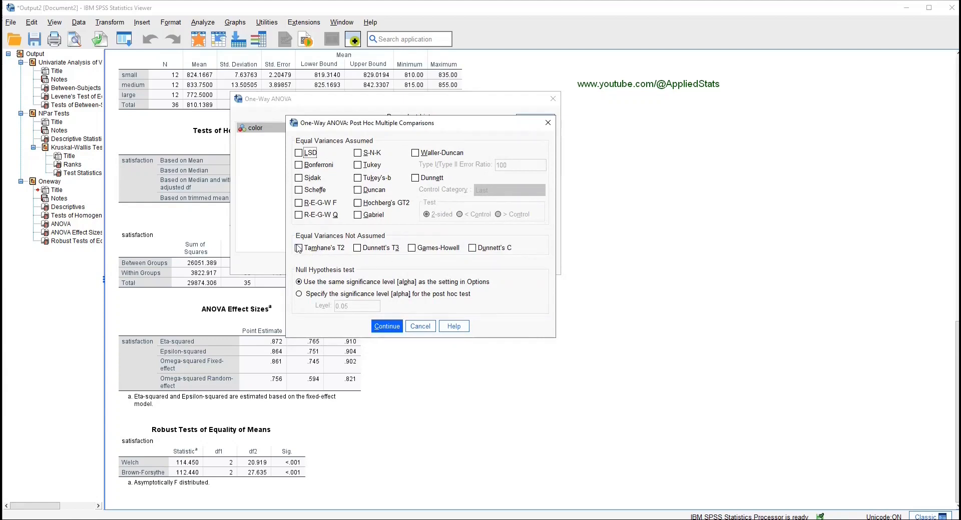
{"action": "left_click", "coordinate": [412, 248]}
{"action": "left_click", "coordinate": [386, 326]}
{"action": "left_click", "coordinate": [339, 265]}
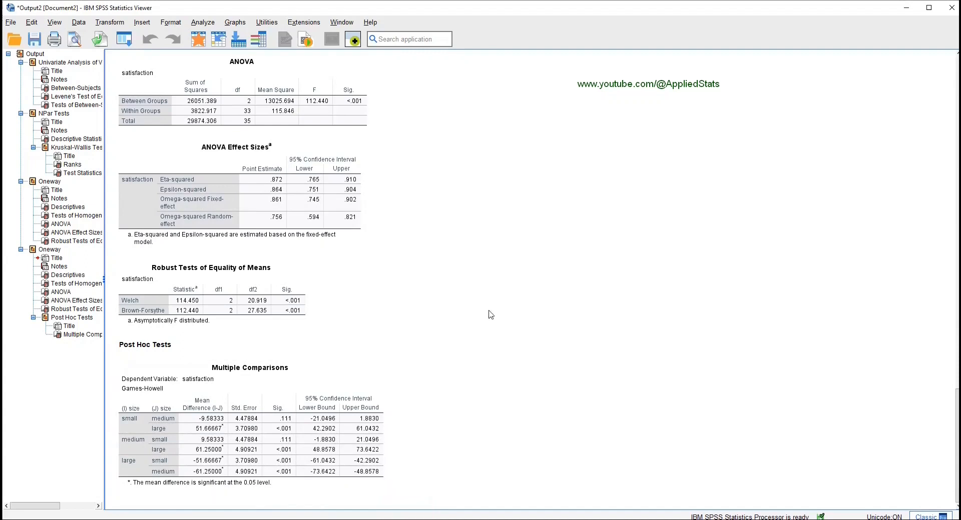
Switch to JASP and set up a classical ANOVA with satisfaction as dependent variable, size as fixed factor and descriptive statistics
{"action": "key", "text": "alt+Tab"}
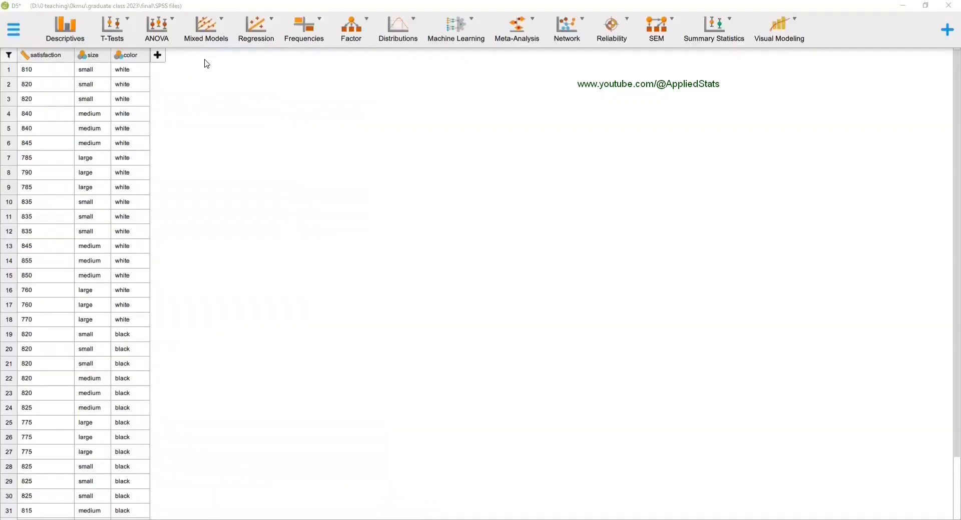
{"action": "left_click", "coordinate": [163, 35]}
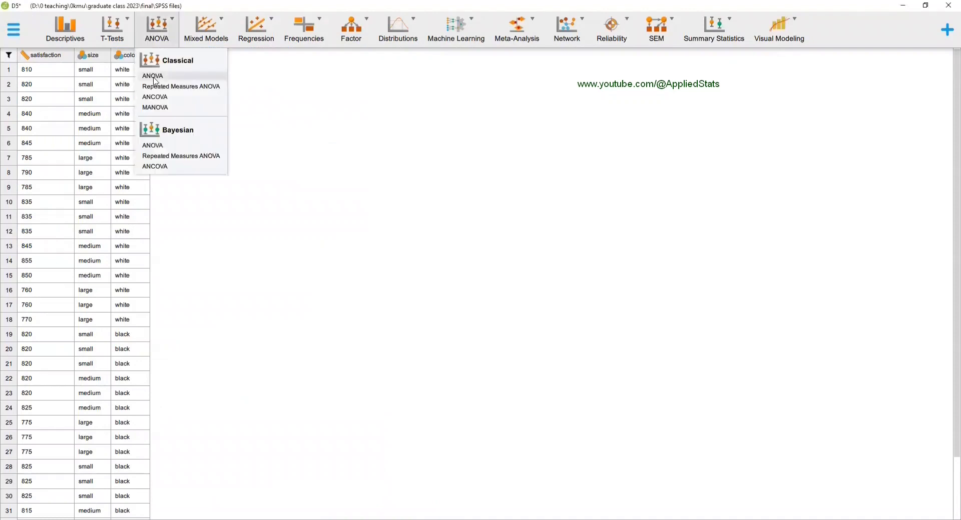
{"action": "left_click", "coordinate": [150, 76]}
{"action": "left_click_drag", "start_coordinate": [50, 85], "coordinate": [246, 96]}
{"action": "left_click_drag", "start_coordinate": [48, 86], "coordinate": [241, 132]}
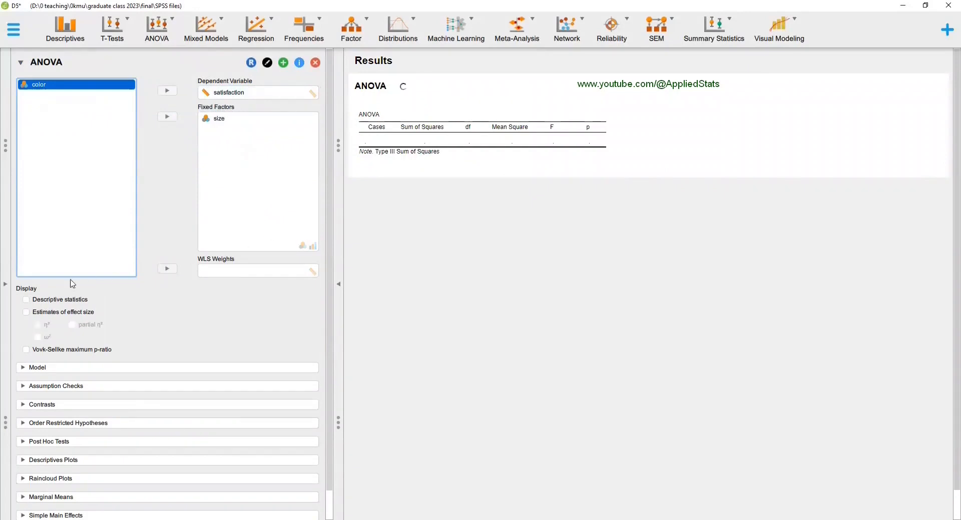
{"action": "left_click", "coordinate": [54, 301]}
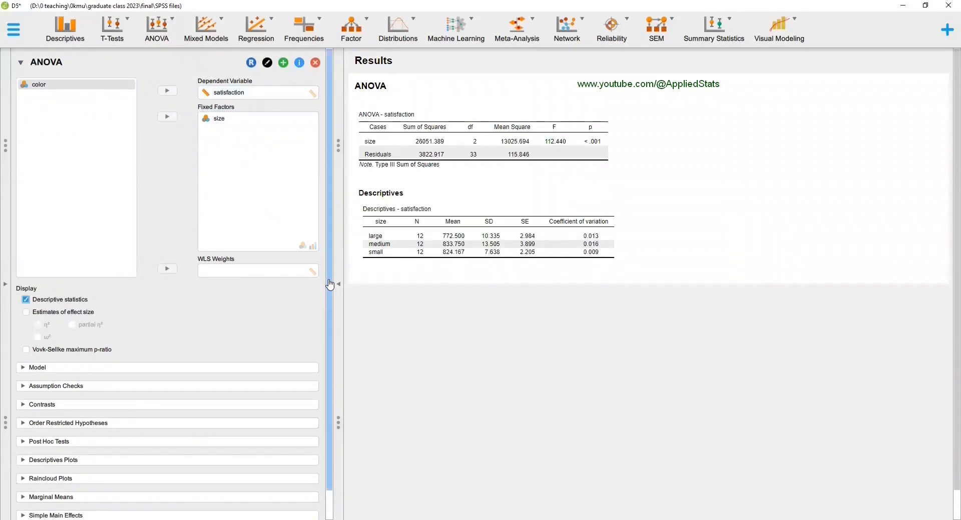
Add homogeneity tests to the ANOVA, along with the Brown-Forsythe and Welch homogeneity corrections
{"action": "scroll", "coordinate": [340, 402], "scroll_direction": "down", "scroll_amount": 1}
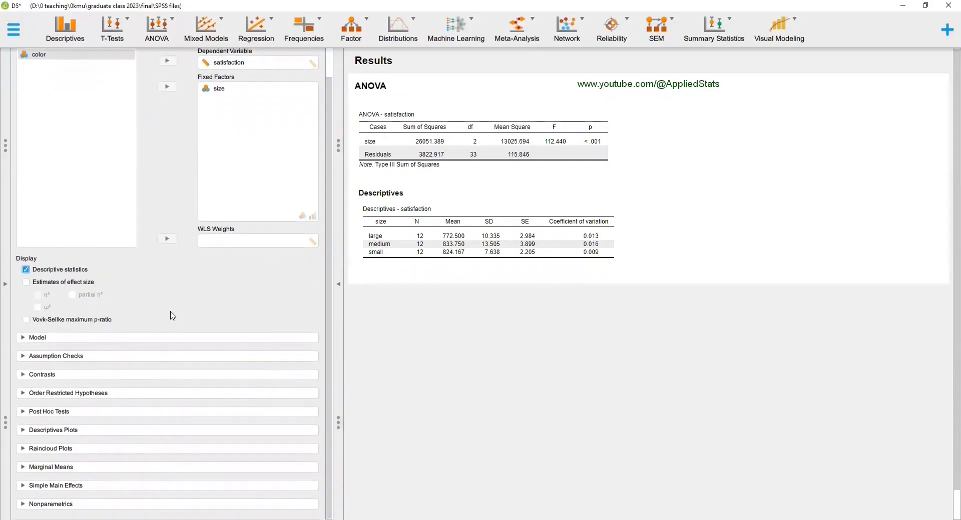
{"action": "left_click", "coordinate": [48, 356]}
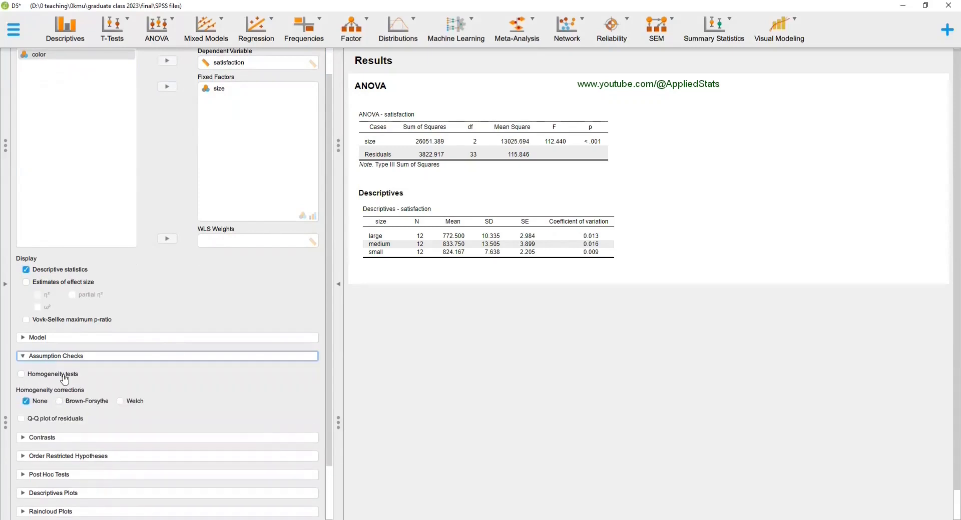
{"action": "left_click", "coordinate": [43, 379]}
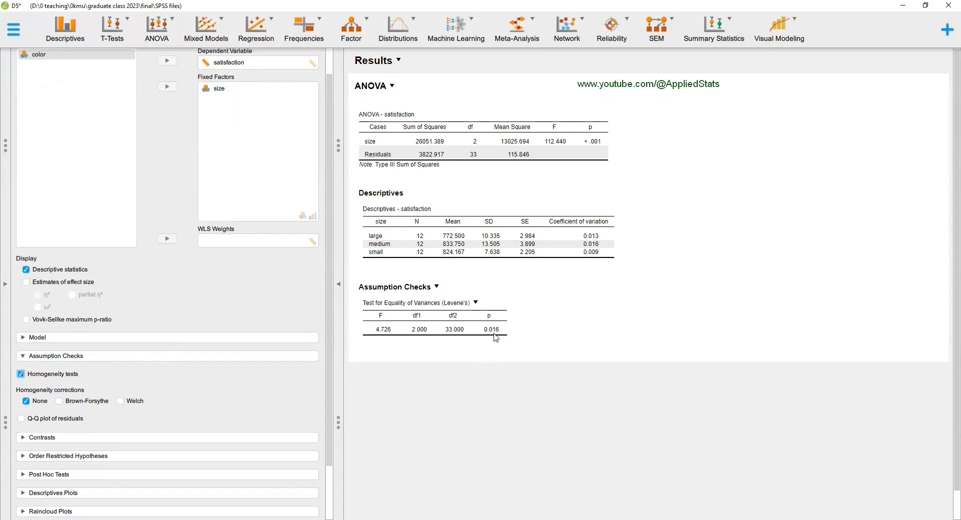
{"action": "left_click", "coordinate": [60, 403]}
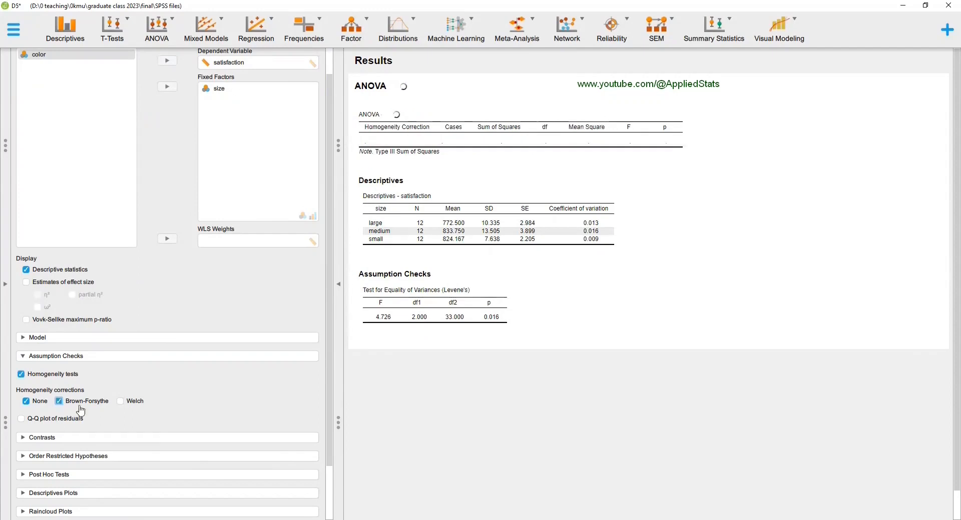
{"action": "left_click", "coordinate": [120, 402]}
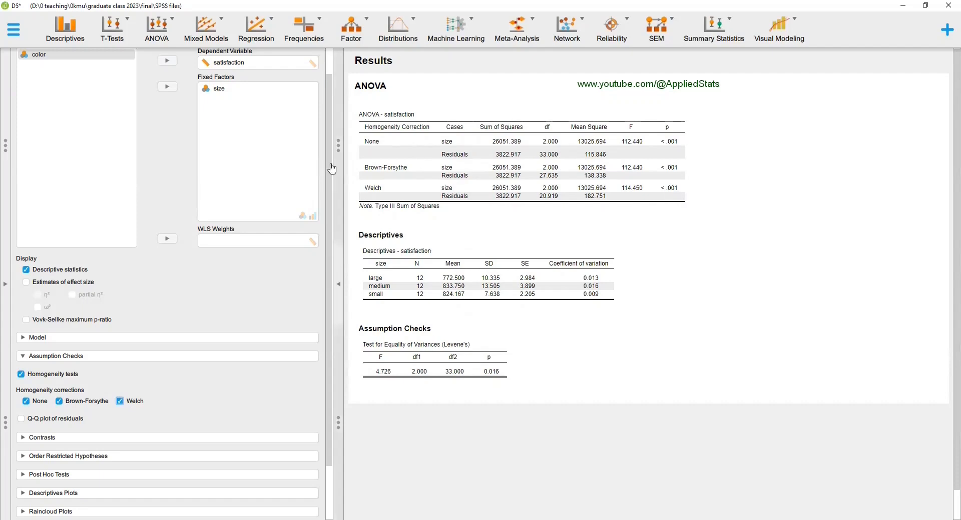
Request post hoc comparisons for size with the Games-Howell type, and turn off the Tukey correction
{"action": "scroll", "coordinate": [330, 163], "scroll_direction": "down", "scroll_amount": 3}
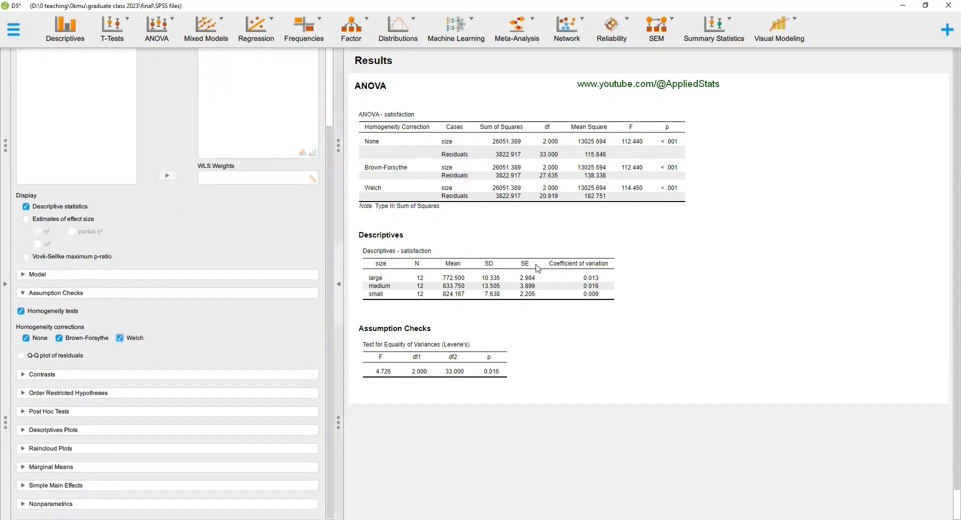
{"action": "left_click", "coordinate": [40, 415]}
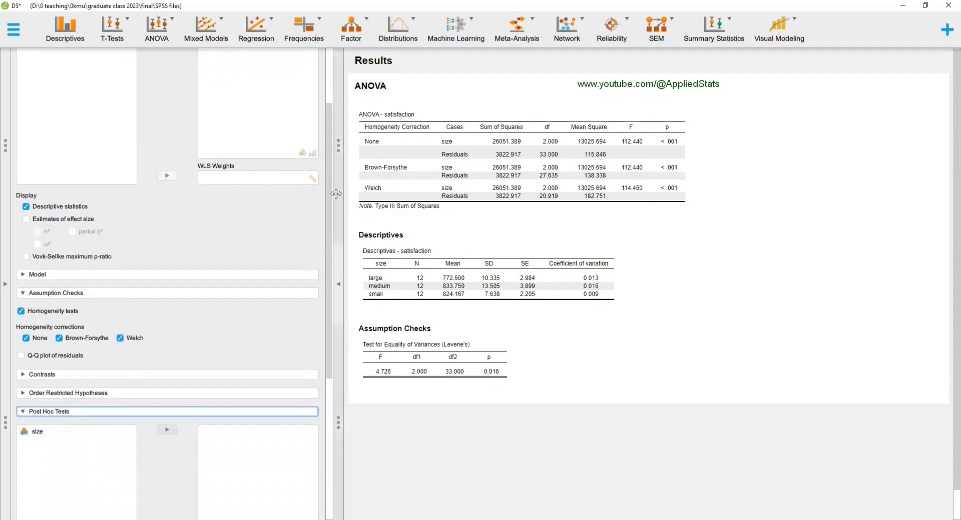
{"action": "scroll", "coordinate": [330, 196], "scroll_direction": "down", "scroll_amount": 11}
{"action": "left_click", "coordinate": [36, 194]}
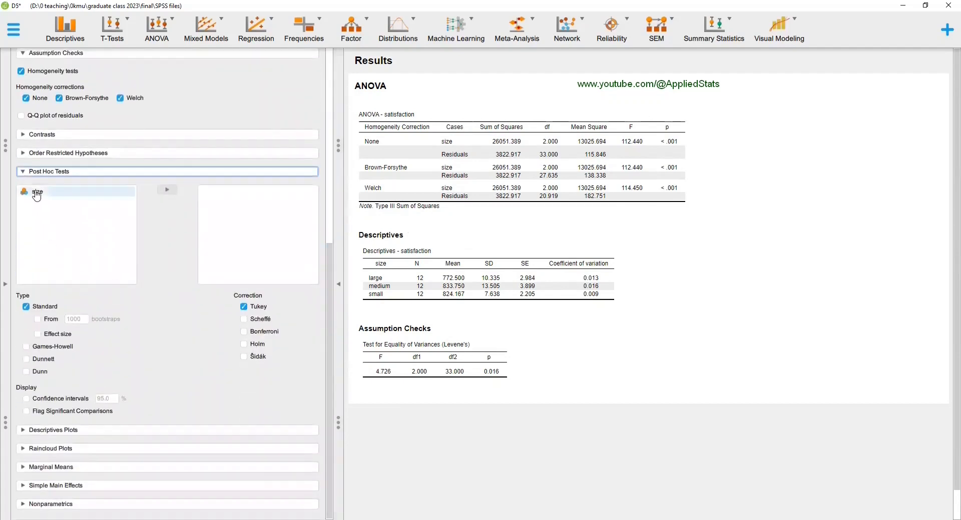
{"action": "left_click", "coordinate": [168, 190]}
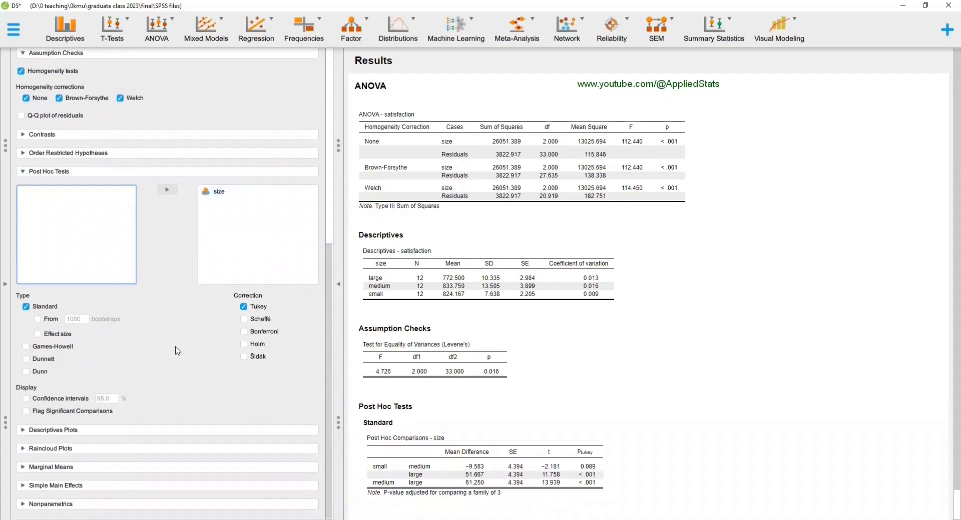
{"action": "left_click", "coordinate": [26, 346]}
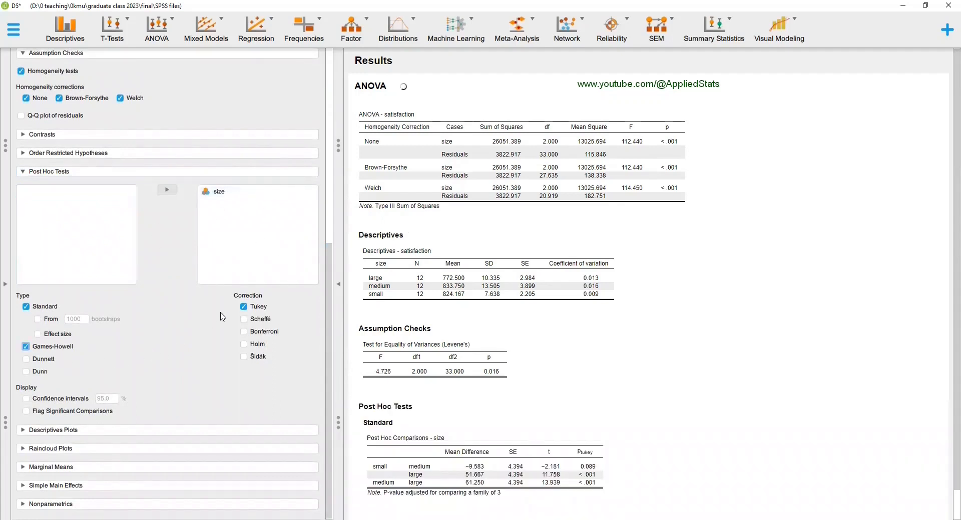
{"action": "left_click", "coordinate": [243, 307]}
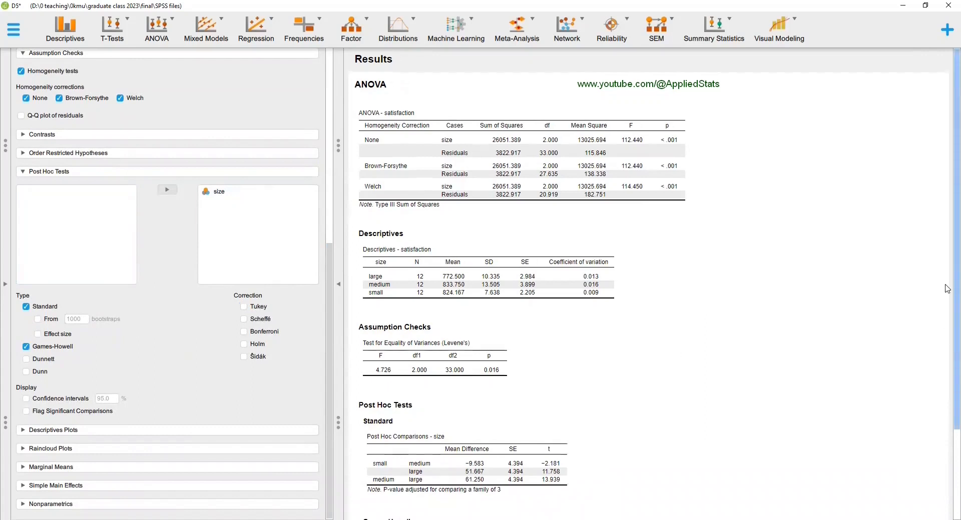
{"action": "scroll", "coordinate": [945, 406], "scroll_direction": "down", "scroll_amount": 3}
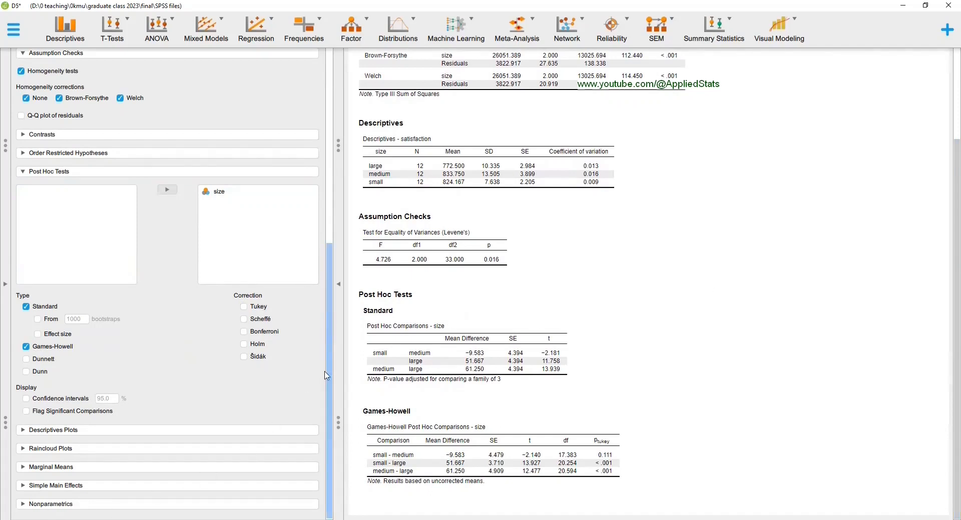
Add a nonparametric Kruskal-Wallis test for the size factor
{"action": "left_click", "coordinate": [46, 503]}
{"action": "scroll", "coordinate": [333, 420], "scroll_direction": "down", "scroll_amount": 2}
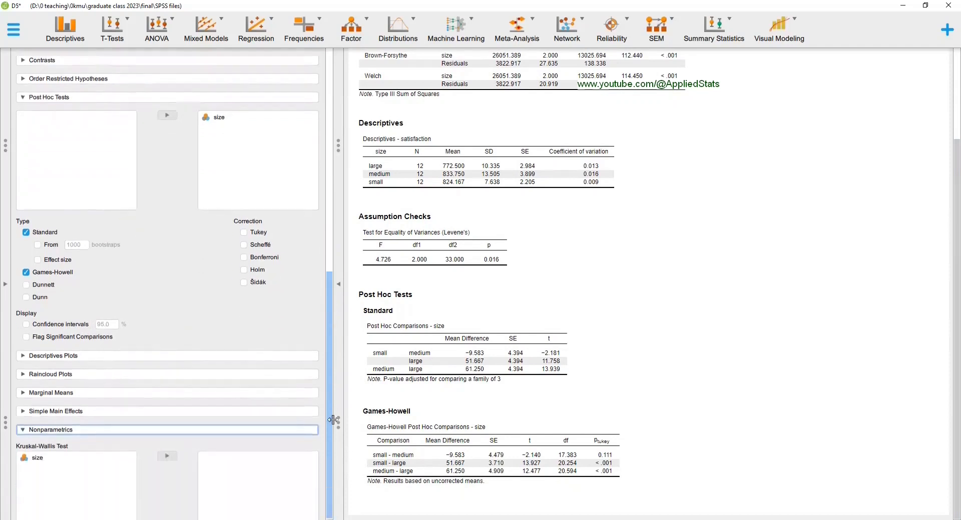
{"action": "left_click", "coordinate": [48, 440]}
{"action": "left_click", "coordinate": [167, 438]}
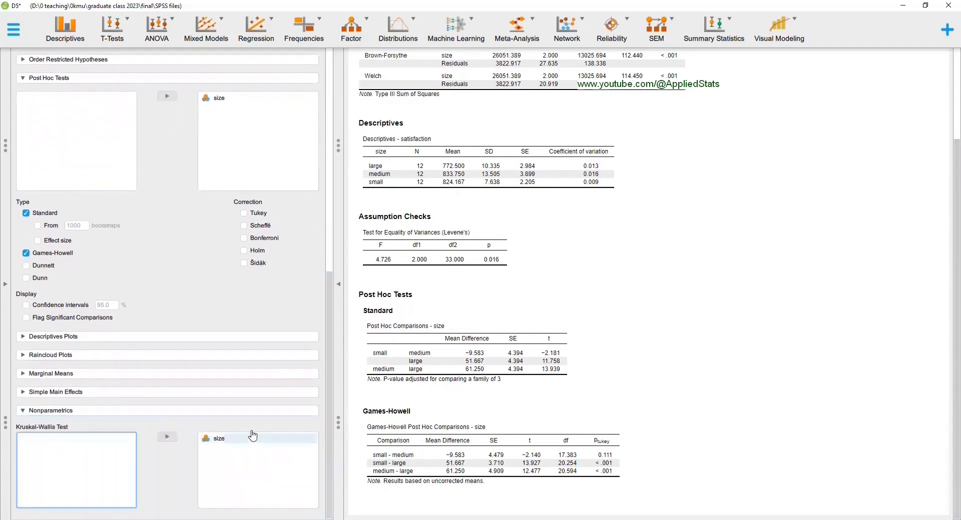
{"action": "scroll", "coordinate": [947, 441], "scroll_direction": "down", "scroll_amount": 2}
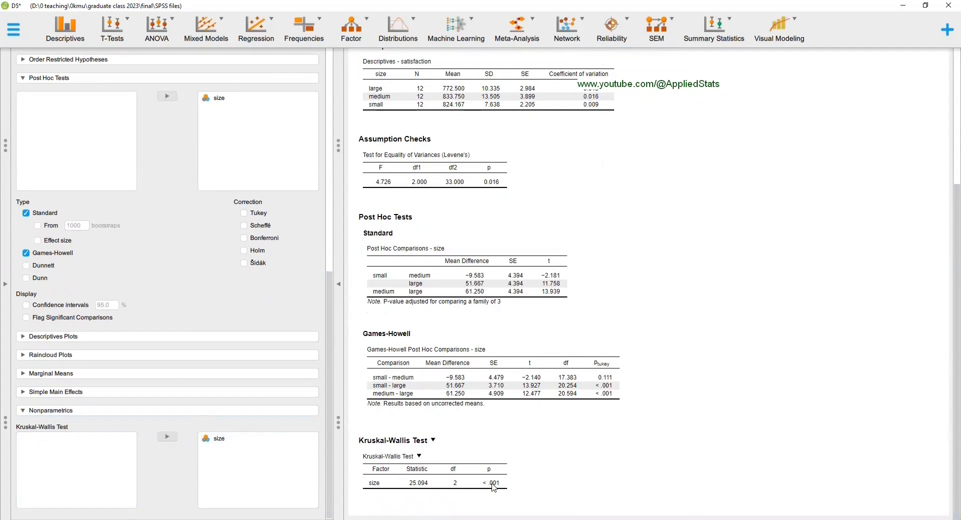
Review the corrected ANOVA, Levene's, Games-Howell and Kruskal-Wallis tables in the results
{"action": "left_click_drag", "start_coordinate": [947, 315], "coordinate": [947, 153]}
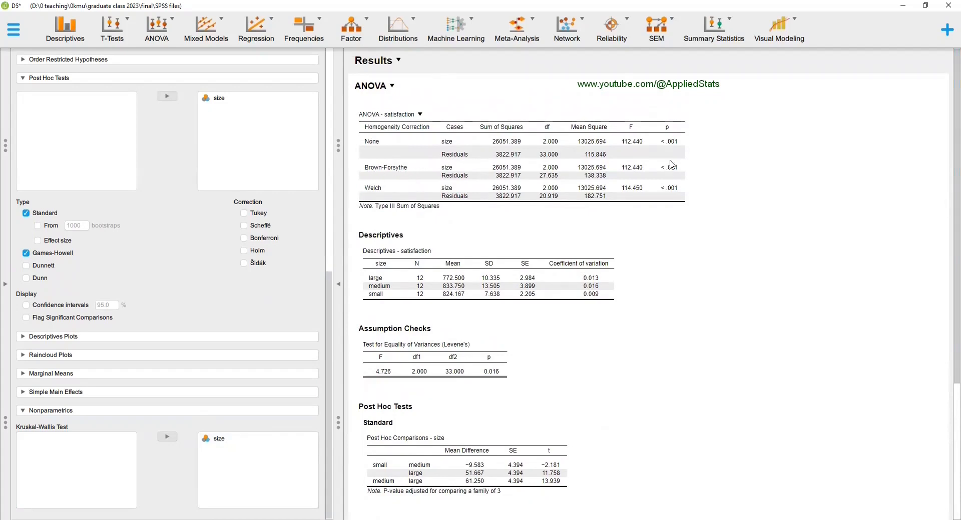
{"action": "scroll", "coordinate": [947, 328], "scroll_direction": "down", "scroll_amount": 3}
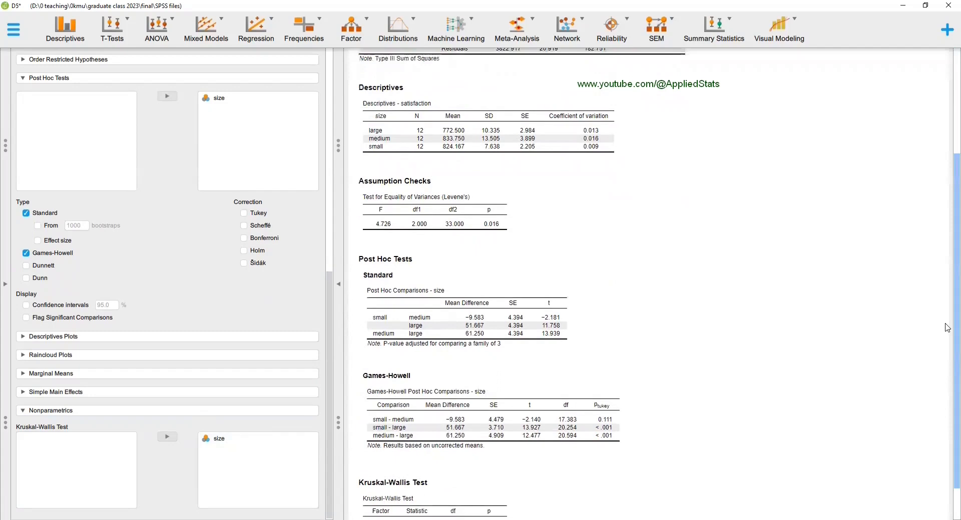
{"action": "scroll", "coordinate": [947, 327], "scroll_direction": "down", "scroll_amount": 1}
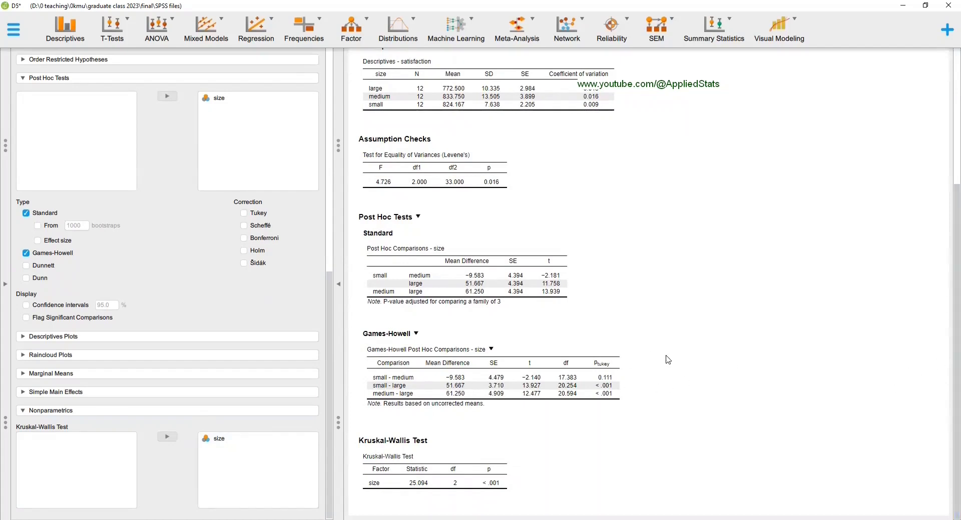
{"action": "scroll", "coordinate": [947, 343], "scroll_direction": "up", "scroll_amount": 1}
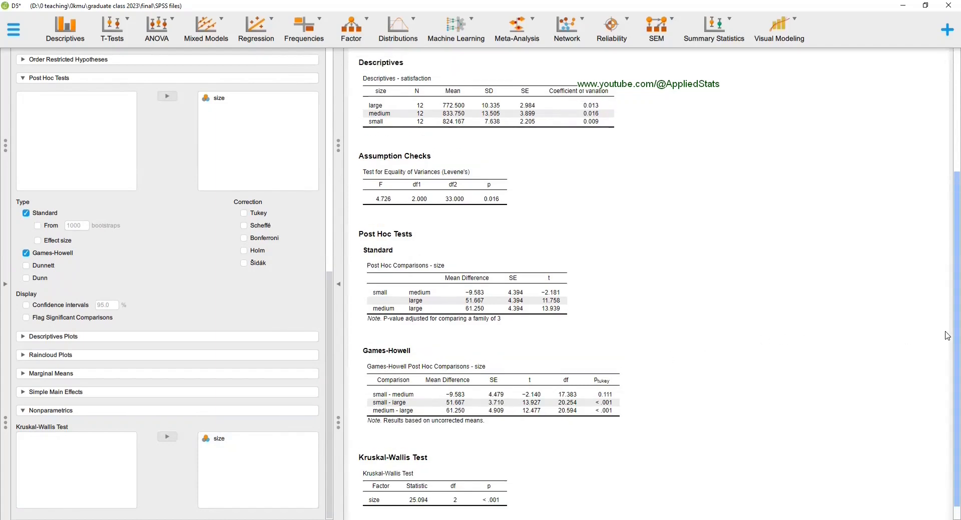
{"action": "scroll", "coordinate": [947, 327], "scroll_direction": "up", "scroll_amount": 2}
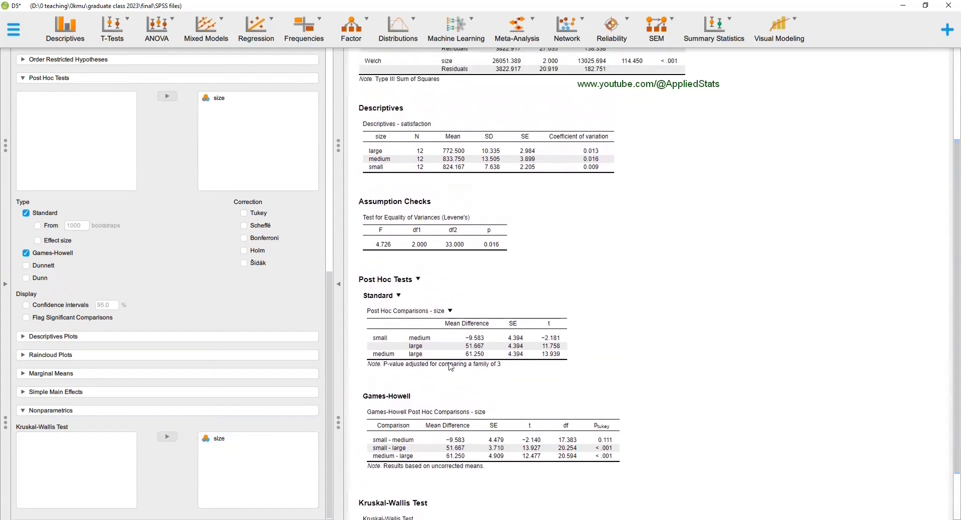